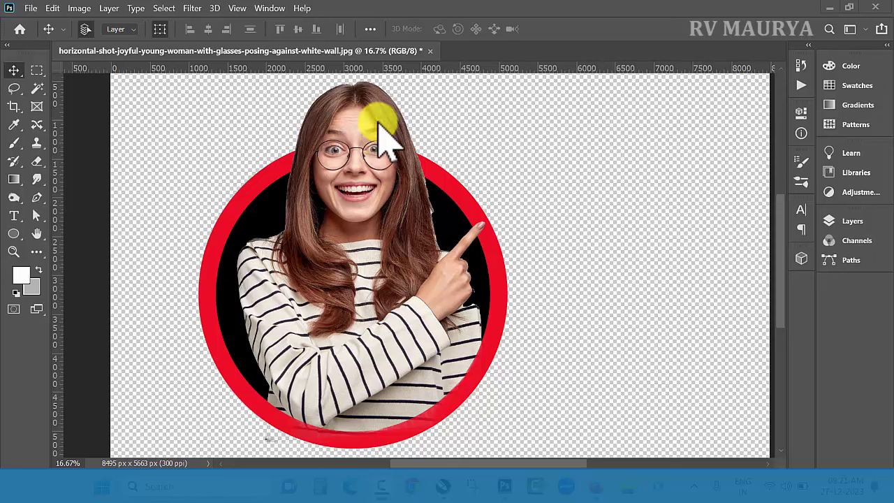
# - Close the finished red-circle portrait composite, discarding unsaved changes
pyautogui.click(422, 50)
pyautogui.click(563, 155)
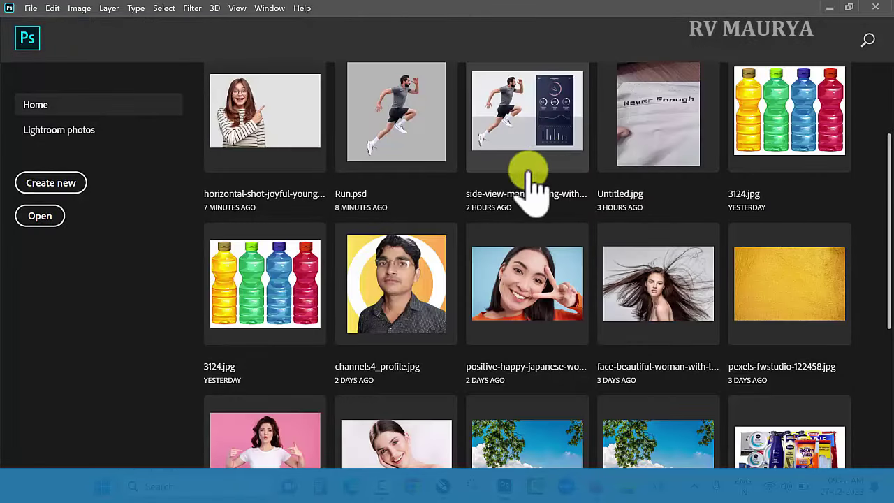
# - Open the woman-with-glasses photo from Home, glance at Layers, and choose the Magic Wand tool
pyautogui.click(299, 112)
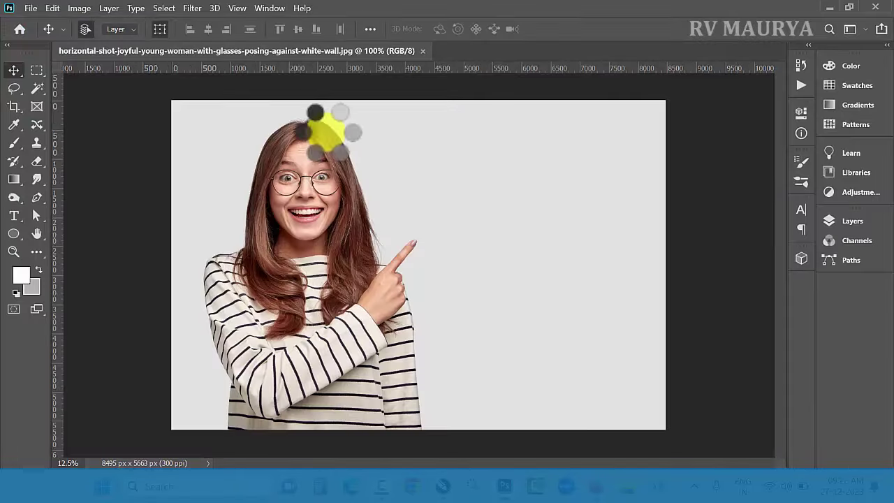
pyautogui.click(850, 222)
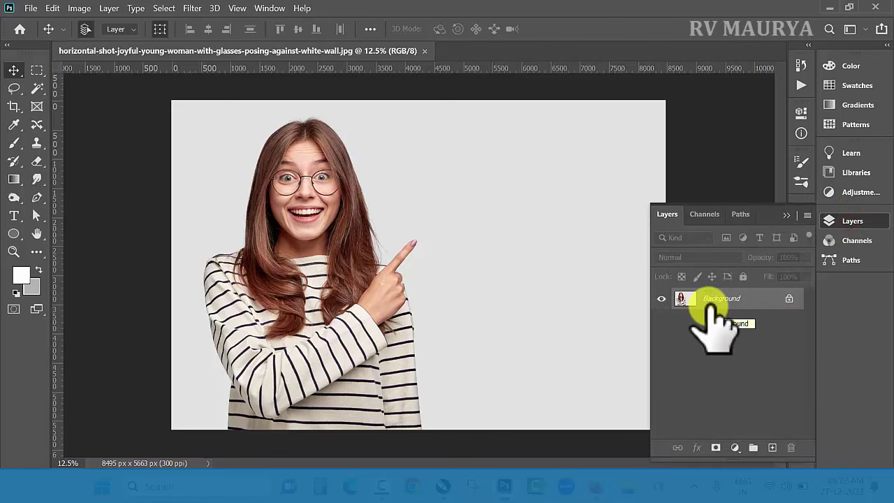
pyautogui.click(790, 217)
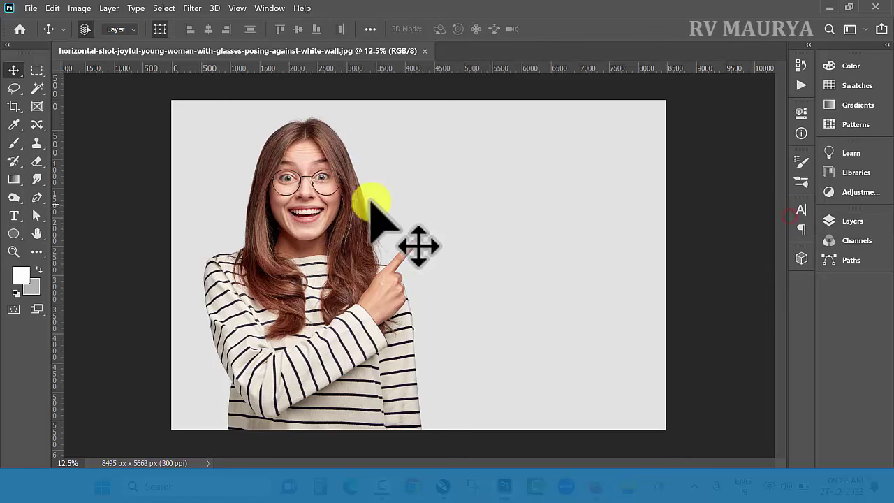
pyautogui.click(38, 89)
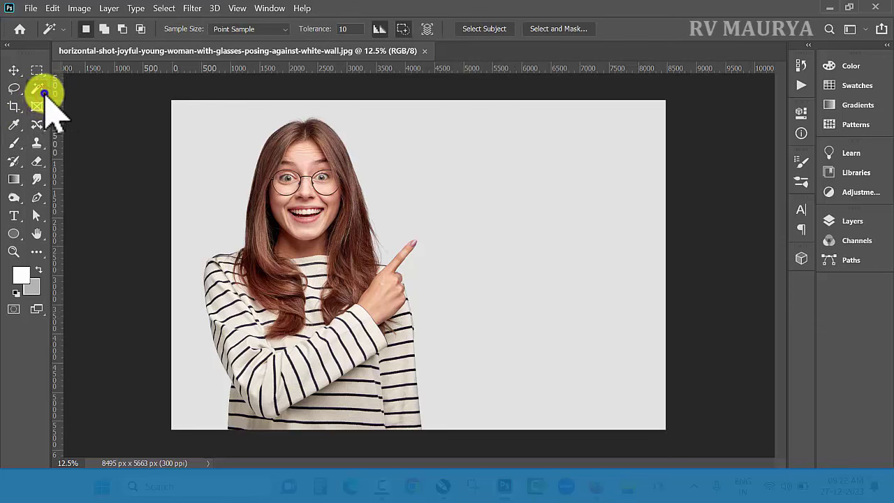
# - Keep the Magic Wand tool active, select the woman via Select Subject, and show the Layers panel
pyautogui.rightClick(44, 93)
pyautogui.click(40, 89)
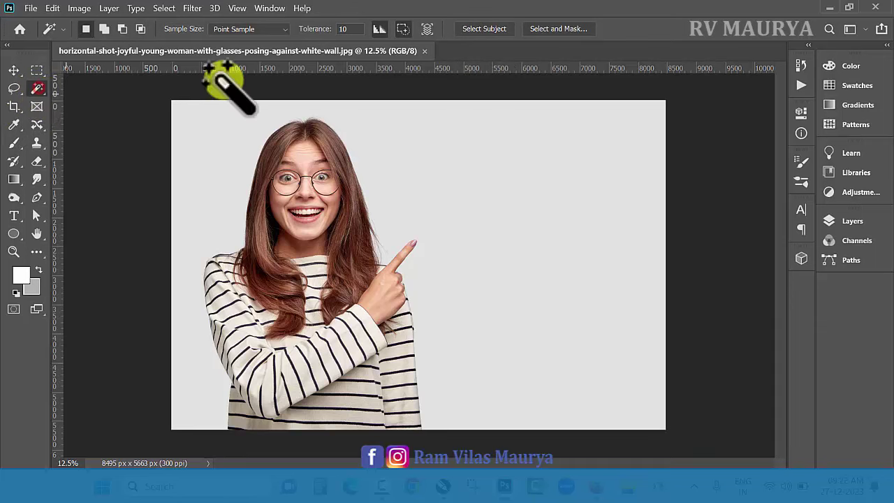
pyautogui.click(492, 30)
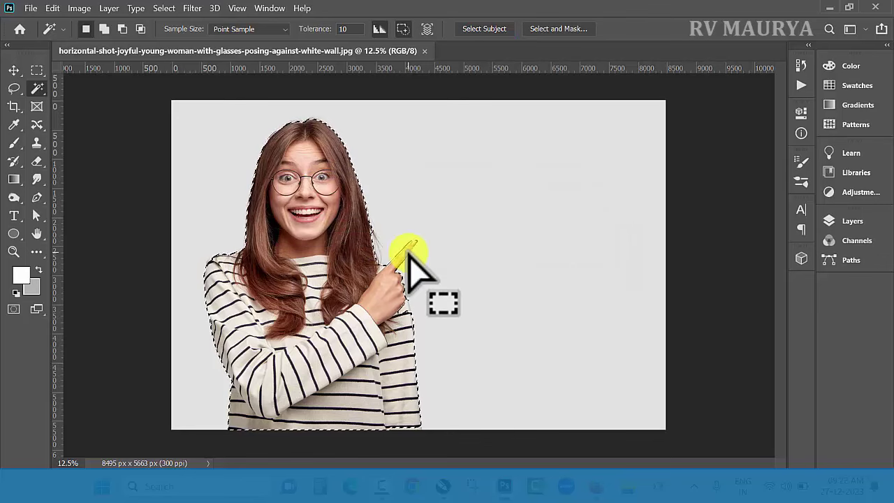
pyautogui.click(833, 222)
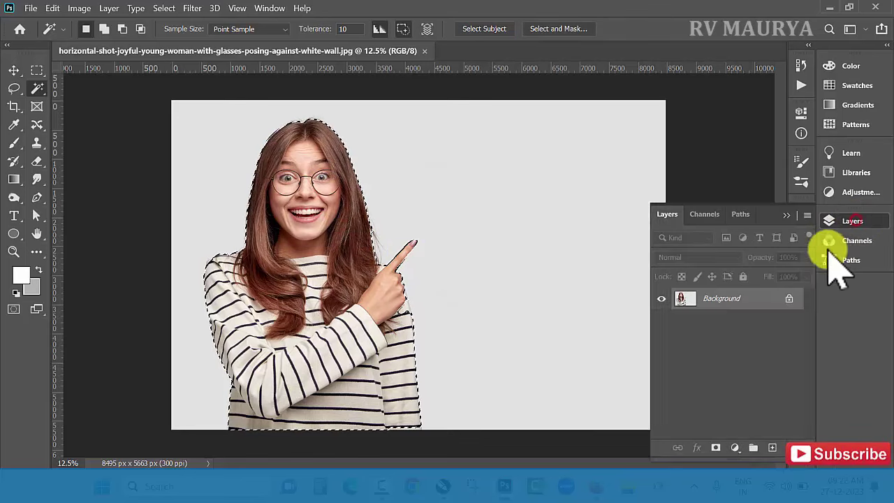
# - Mask out the grey background and convert the woman's layer to a Smart Object
pyautogui.click(715, 448)
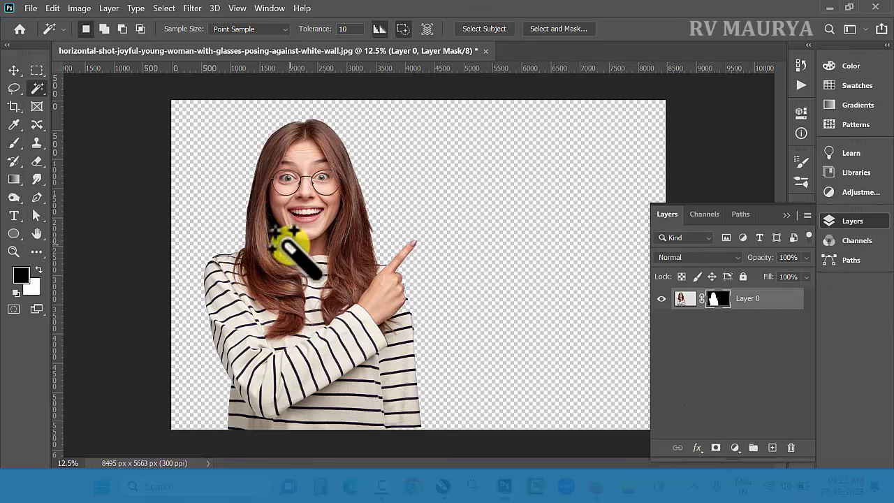
pyautogui.rightClick(777, 300)
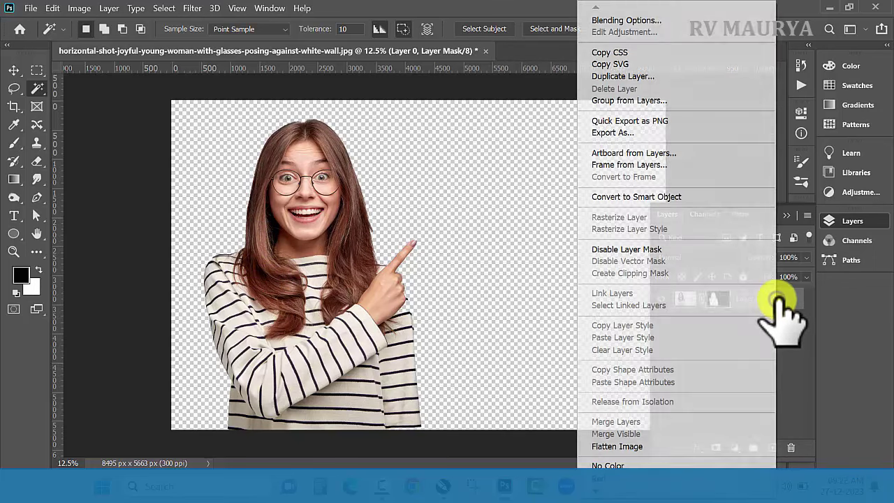
pyautogui.click(669, 197)
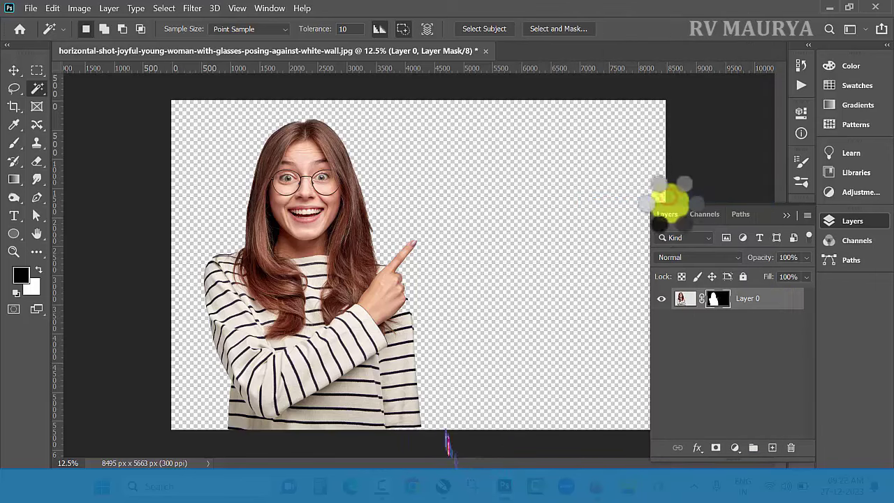
# - Scale the woman to about 76% and move her to the canvas's right side
pyautogui.click(14, 70)
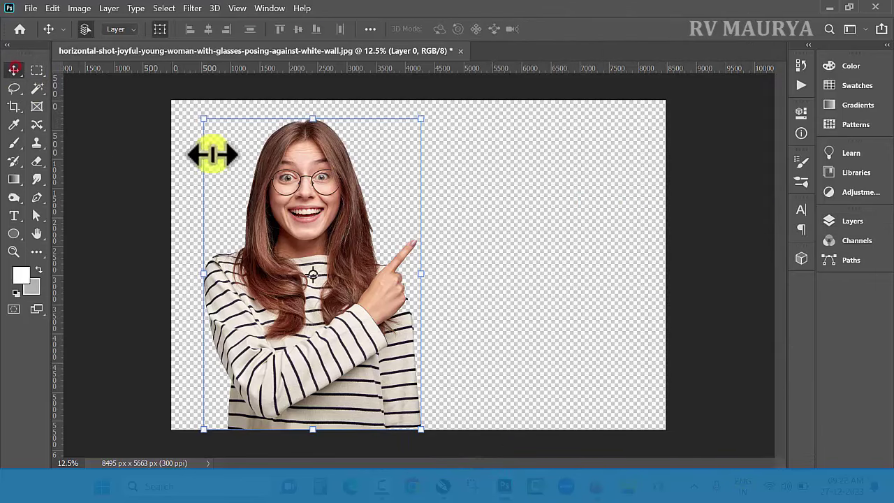
pyautogui.moveTo(205, 120); pyautogui.dragTo(257, 197)
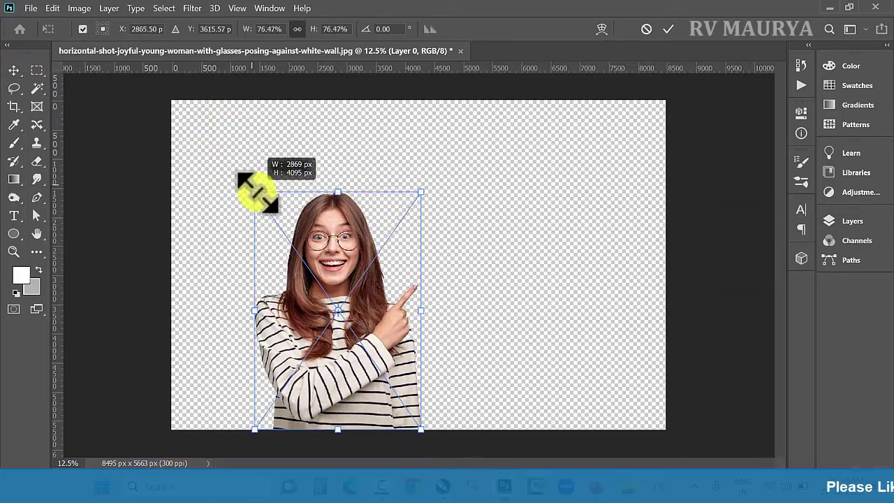
pyautogui.moveTo(337, 241); pyautogui.dragTo(504, 233)
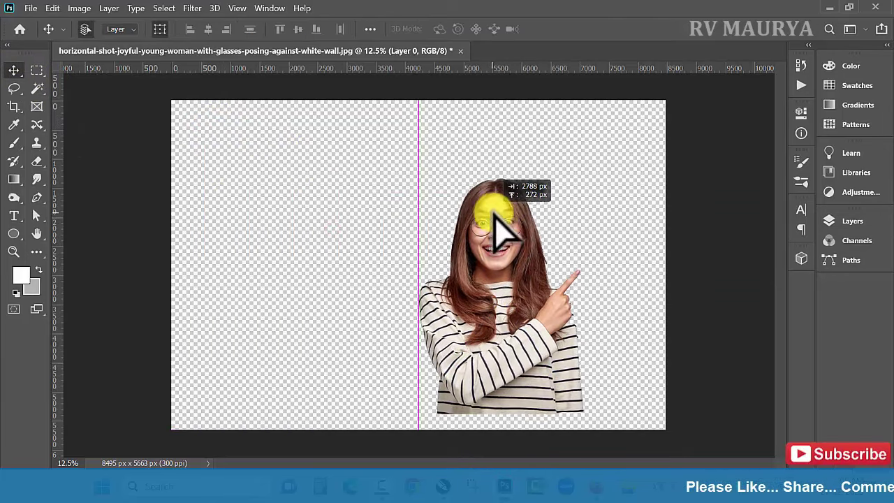
pyautogui.click(118, 231)
# - Draw a large black 3616 px circle to the left of the woman
pyautogui.click(14, 233)
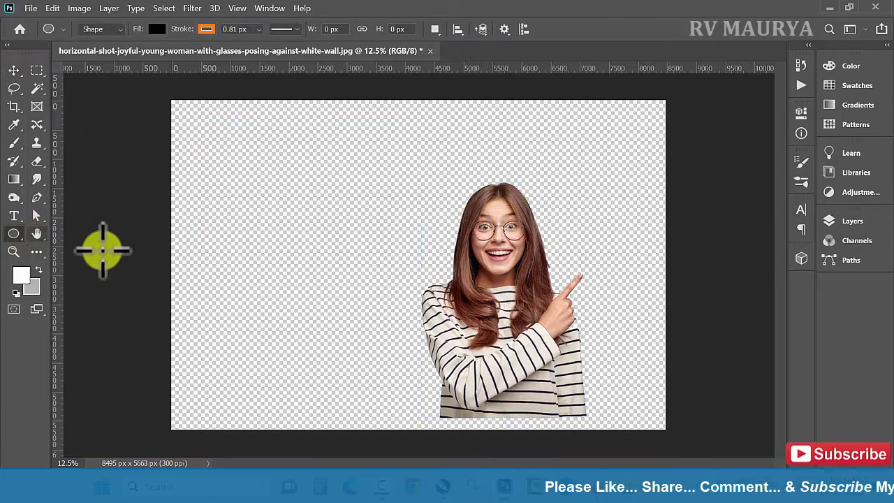
pyautogui.moveTo(253, 154); pyautogui.dragTo(463, 411)
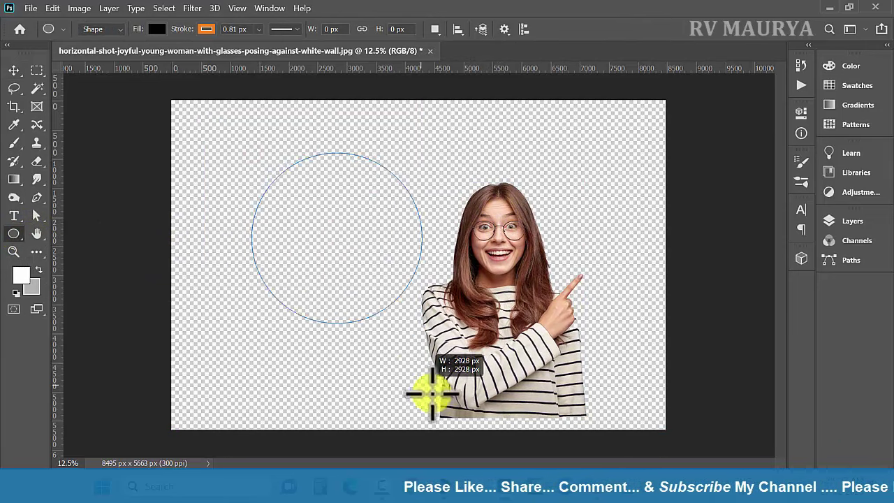
pyautogui.click(14, 71)
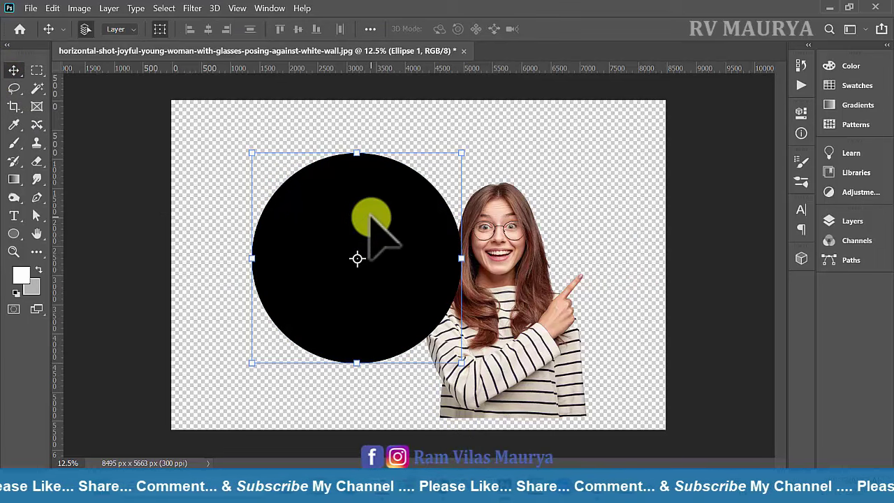
# - Duplicate the circle, shrink the copy to 86% around its centre, then reselect the larger circle
pyautogui.hotkey('ctrl', 'j')
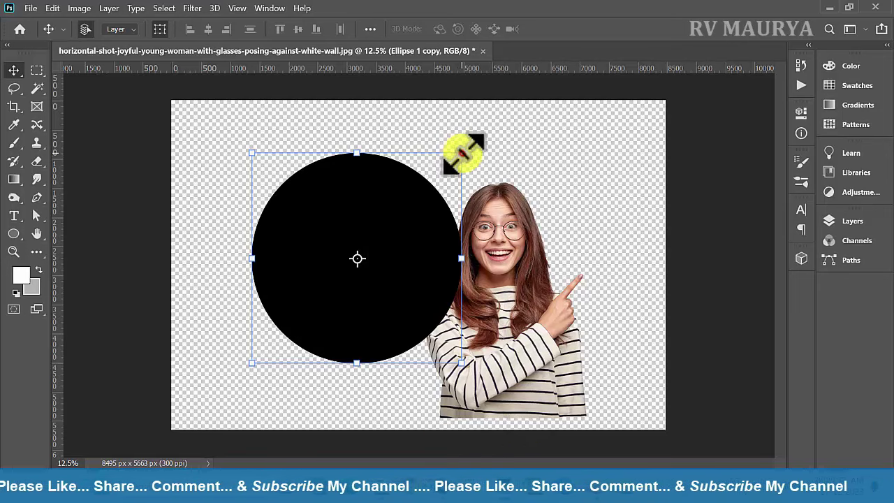
pyautogui.moveTo(463, 152); pyautogui.dragTo(447, 168)
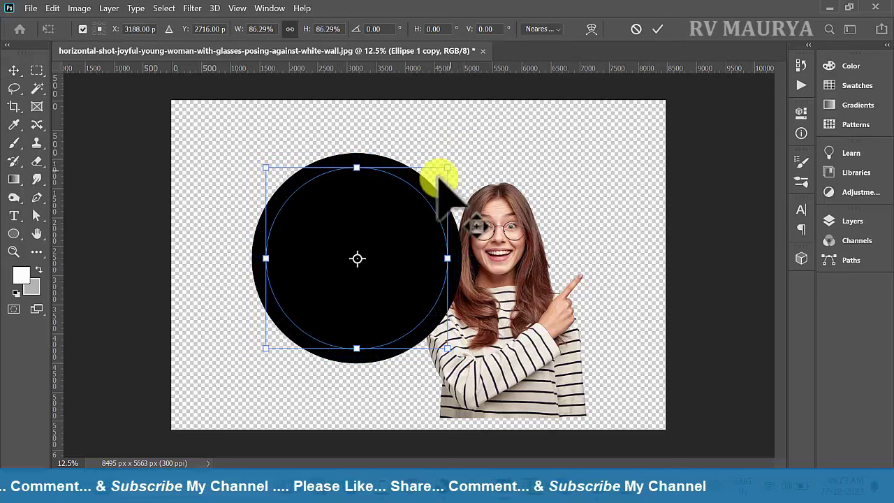
pyautogui.press('Return')
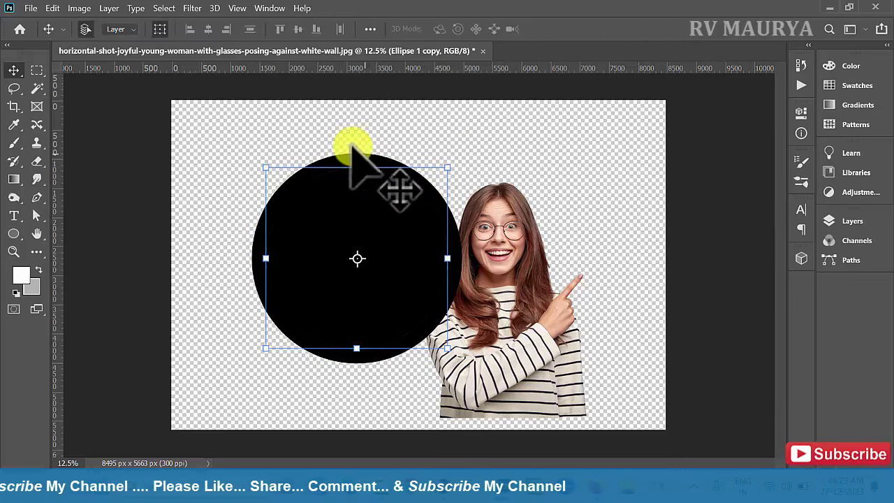
pyautogui.click(347, 117)
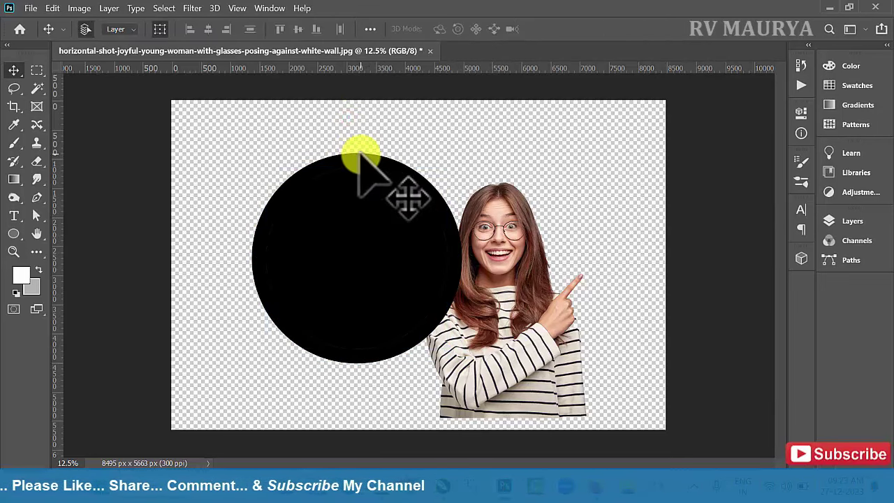
pyautogui.click(359, 157)
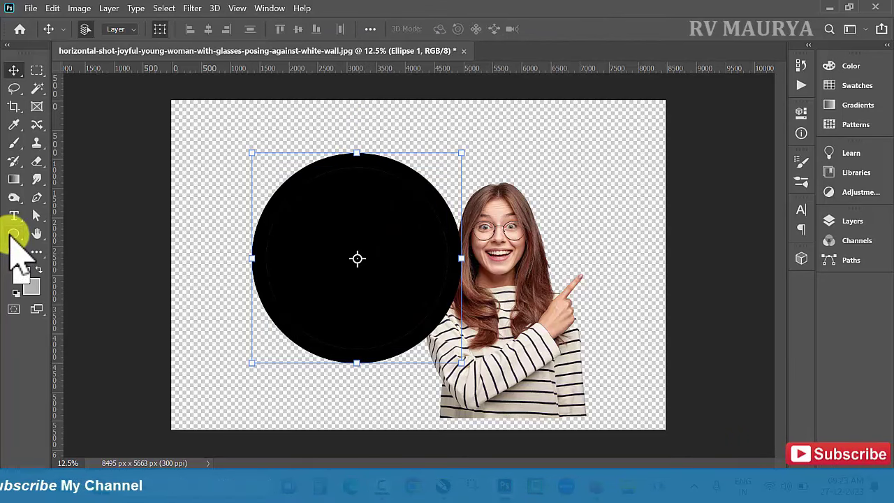
# - Fill the outer circle with the recent red colour, then move the woman up and right
pyautogui.click(12, 236)
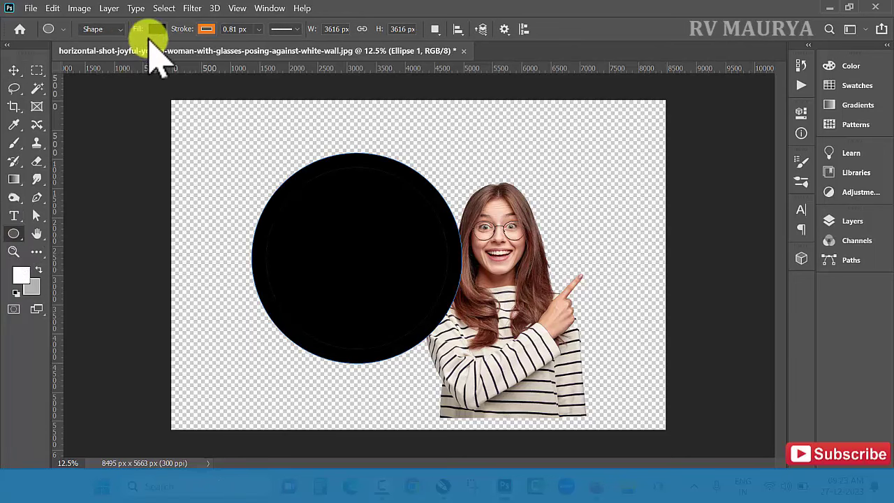
pyautogui.click(155, 29)
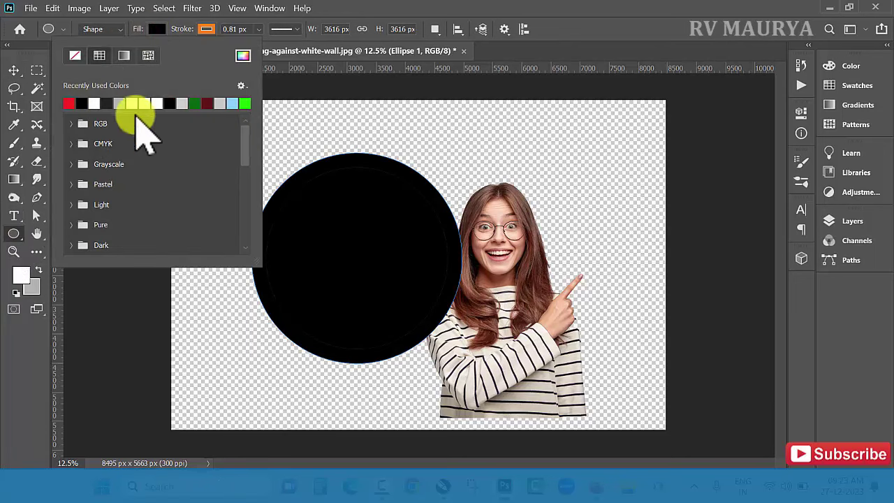
pyautogui.moveTo(245, 132)
pyautogui.mouseDown()
pyautogui.moveTo(248, 148)
pyautogui.moveTo(94, 96)
pyautogui.mouseUp()
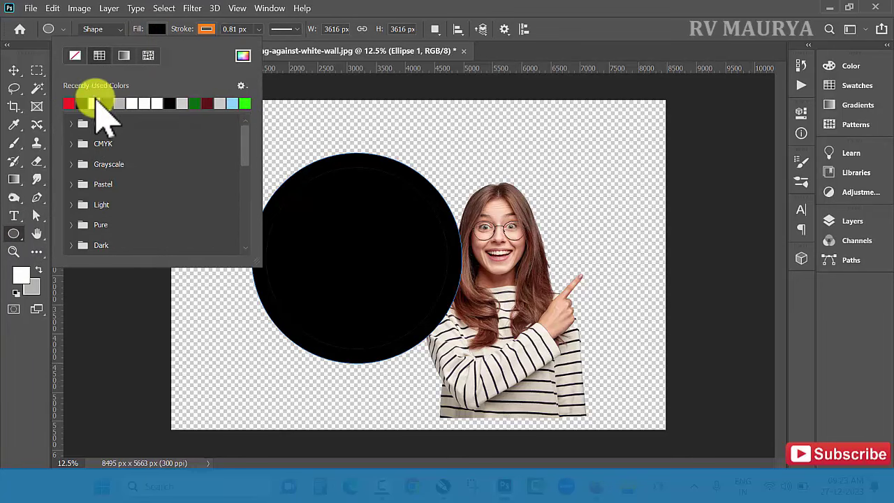
pyautogui.click(69, 104)
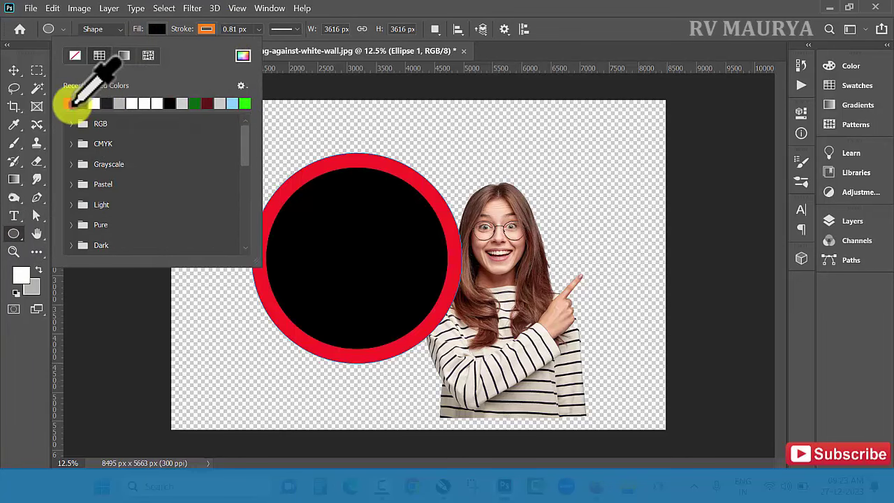
pyautogui.click(159, 29)
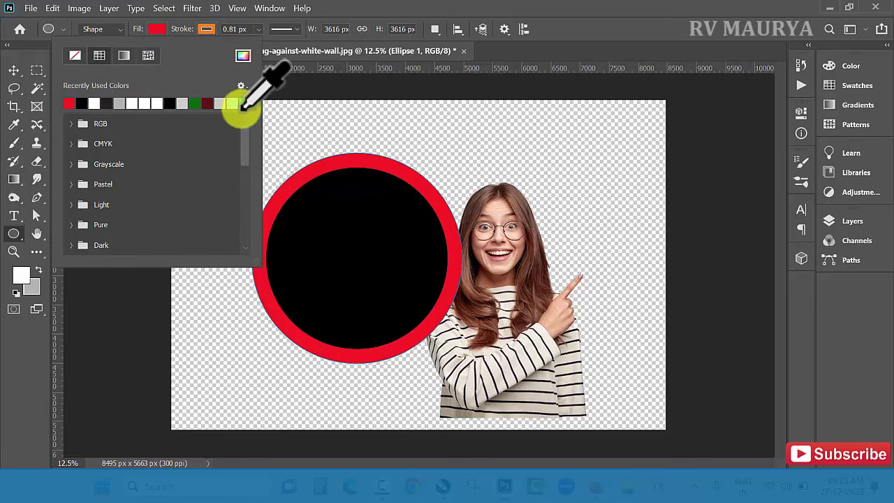
pyautogui.click(10, 71)
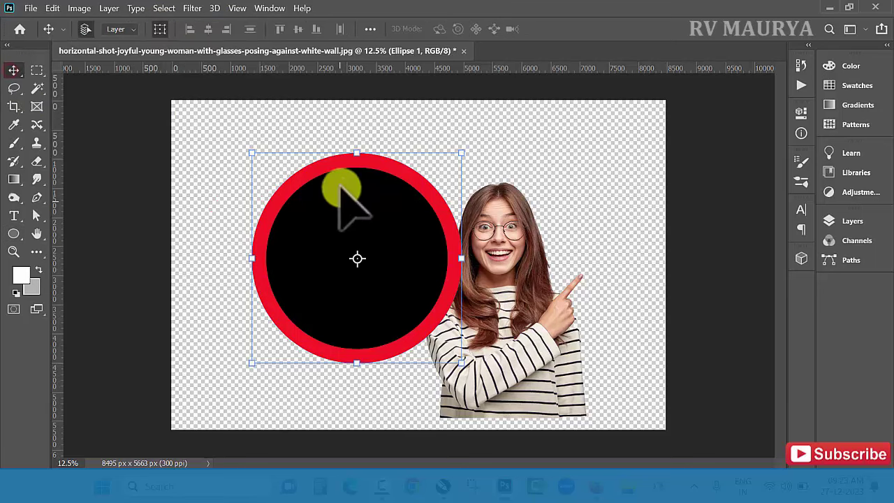
pyautogui.moveTo(536, 297); pyautogui.dragTo(591, 253)
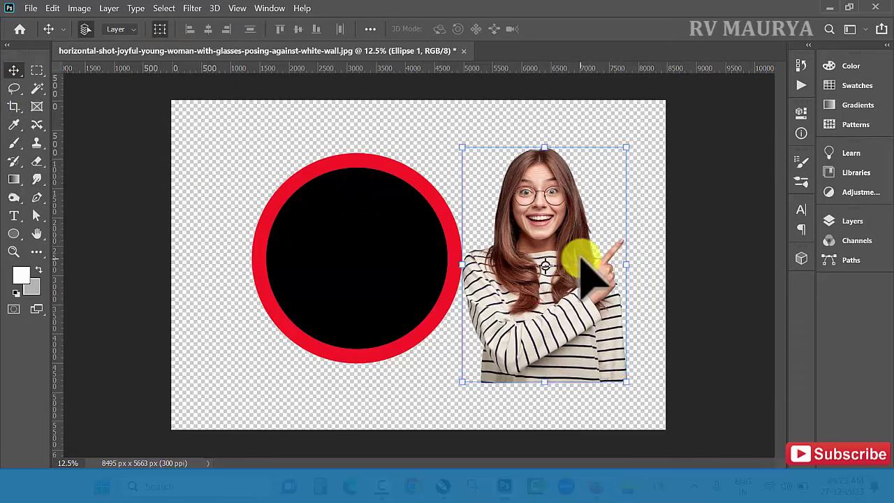
# - Move both circle layers down-right, then position the woman so her head peeks above the ring
pyautogui.click(379, 225)
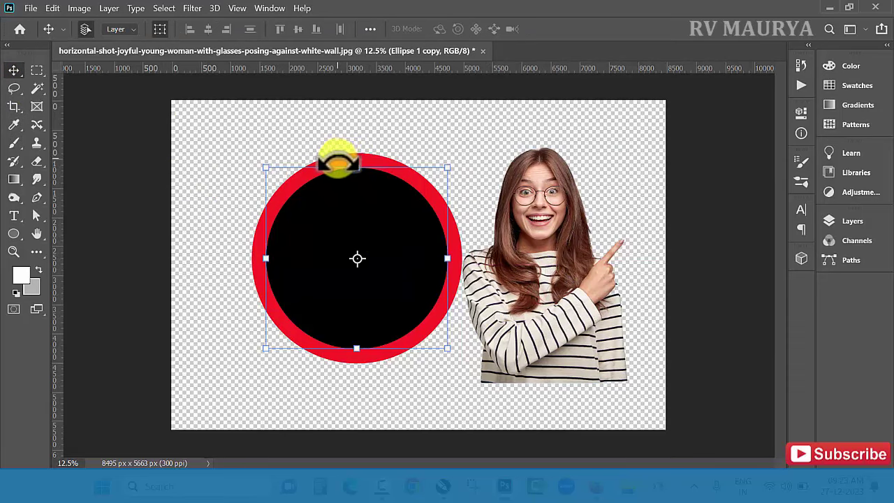
pyautogui.moveTo(233, 124); pyautogui.dragTo(299, 223)
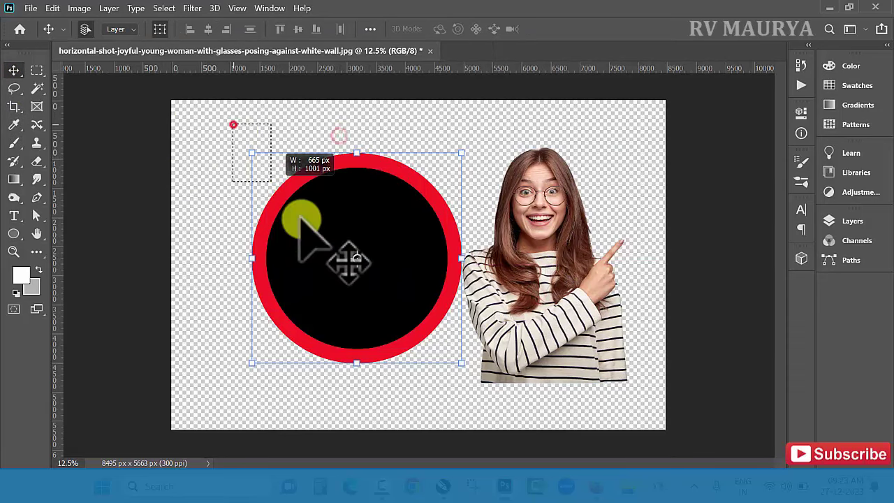
pyautogui.moveTo(363, 218)
pyautogui.mouseDown()
pyautogui.moveTo(411, 248)
pyautogui.moveTo(414, 263)
pyautogui.mouseUp()
pyautogui.click(267, 168)
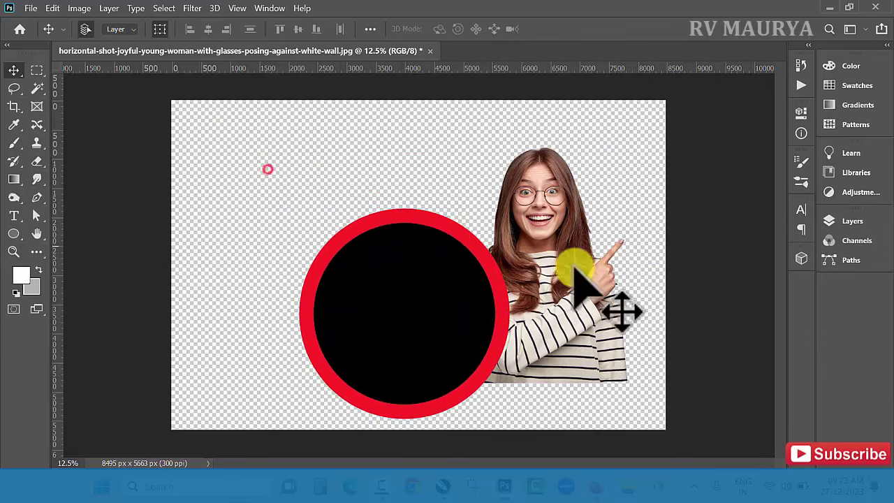
pyautogui.moveTo(582, 283)
pyautogui.mouseDown()
pyautogui.moveTo(538, 307)
pyautogui.moveTo(437, 292)
pyautogui.mouseUp()
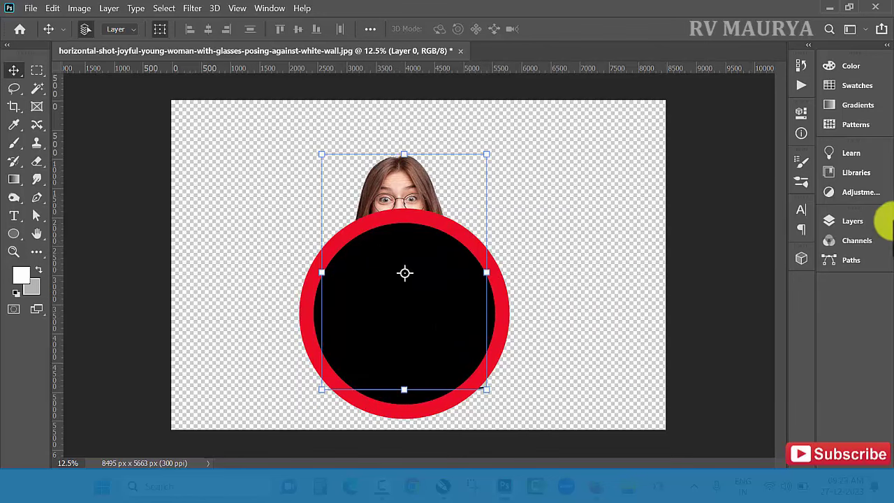
# - Move Layer 0 above the ellipse layers, nudge it down, and enlarge it to about 80%
pyautogui.click(850, 223)
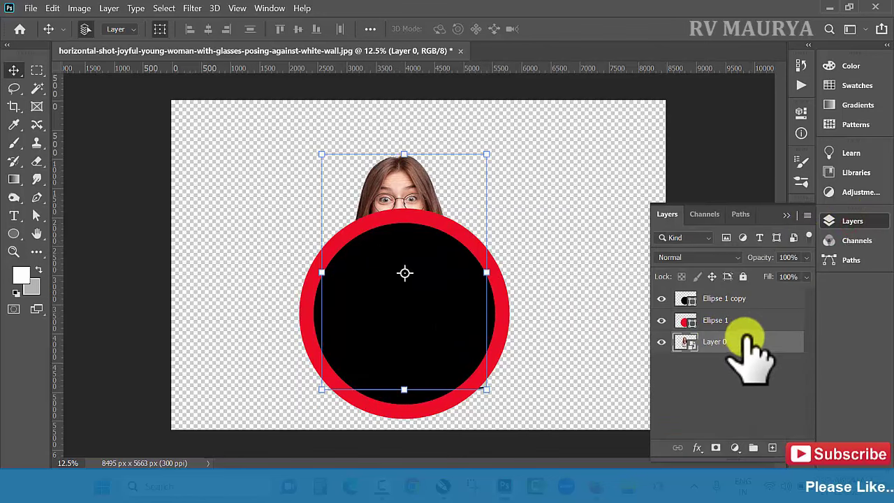
pyautogui.moveTo(743, 342)
pyautogui.mouseDown()
pyautogui.moveTo(742, 287)
pyautogui.moveTo(698, 287)
pyautogui.mouseUp()
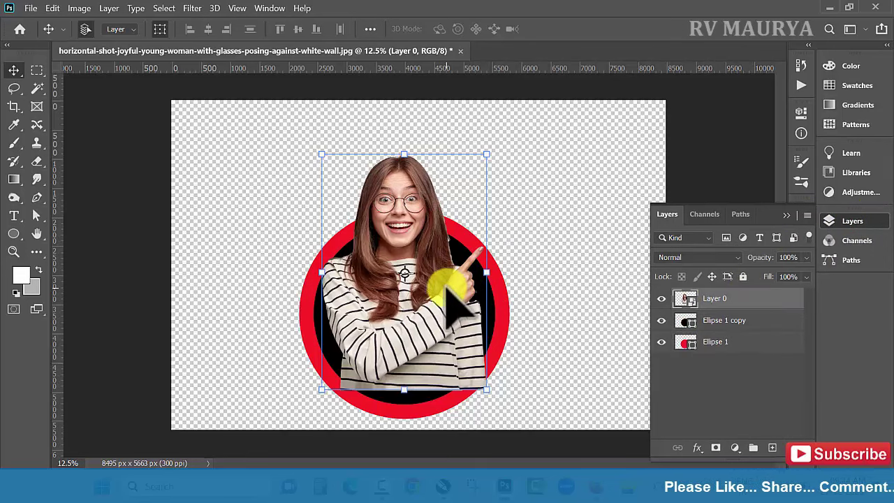
pyautogui.moveTo(440, 262); pyautogui.dragTo(441, 275)
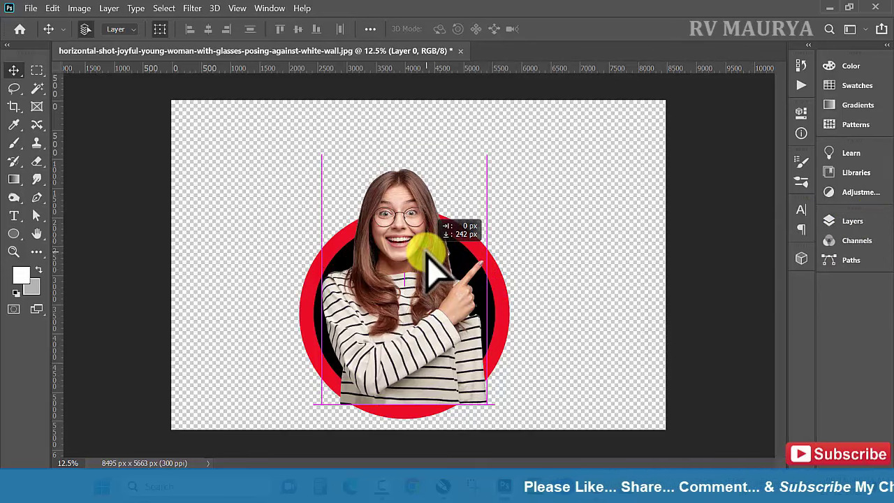
pyautogui.moveTo(489, 169); pyautogui.dragTo(500, 149)
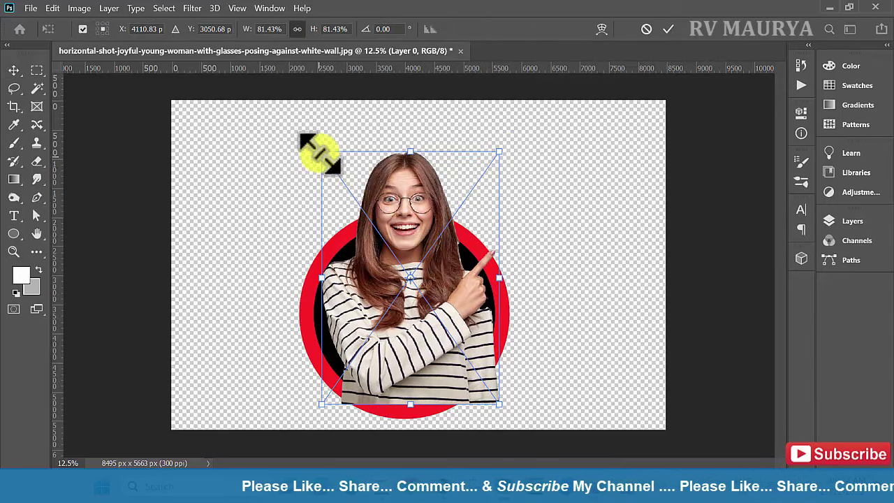
pyautogui.moveTo(322, 151); pyautogui.dragTo(325, 154)
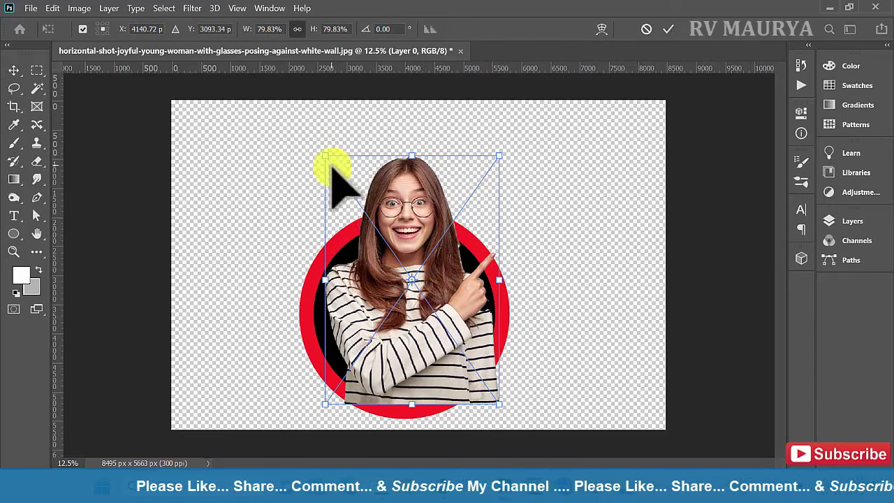
pyautogui.doubleClick(416, 218)
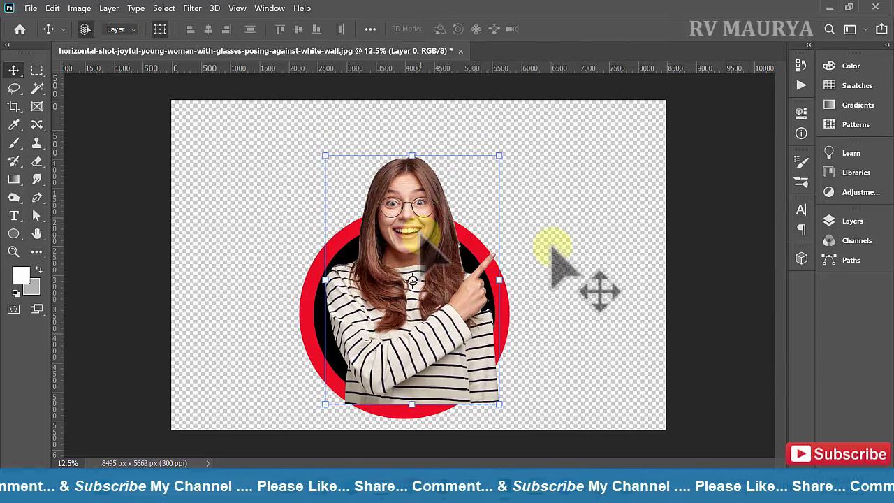
# - Zoom in and make Layer 0 a clipping mask on the black inner circle
pyautogui.hotkey('ctrl', '+')
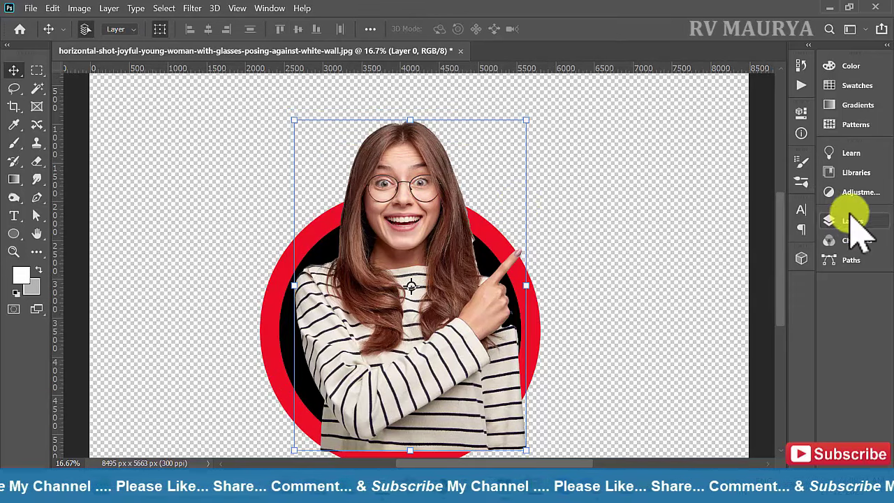
pyautogui.click(852, 220)
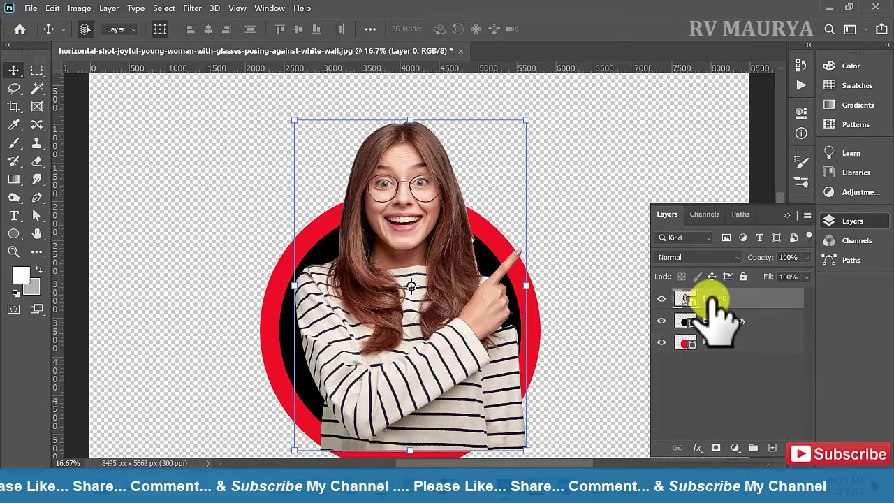
pyautogui.rightClick(756, 298)
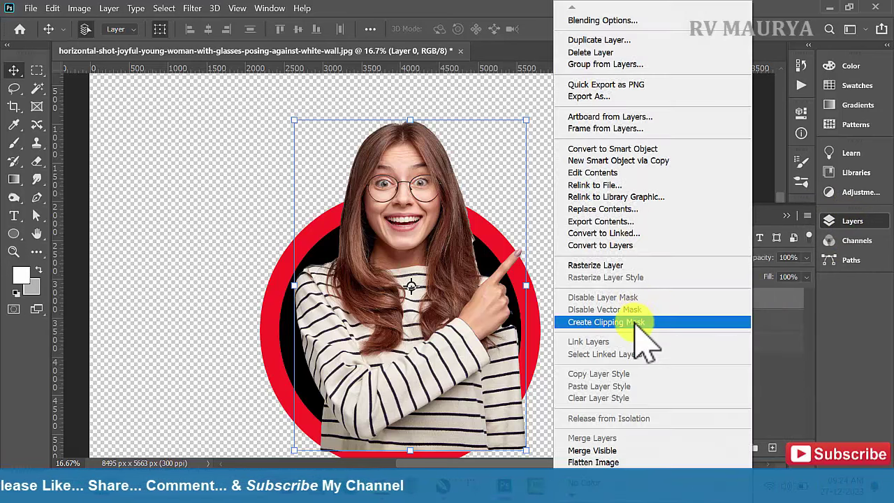
pyautogui.click(640, 323)
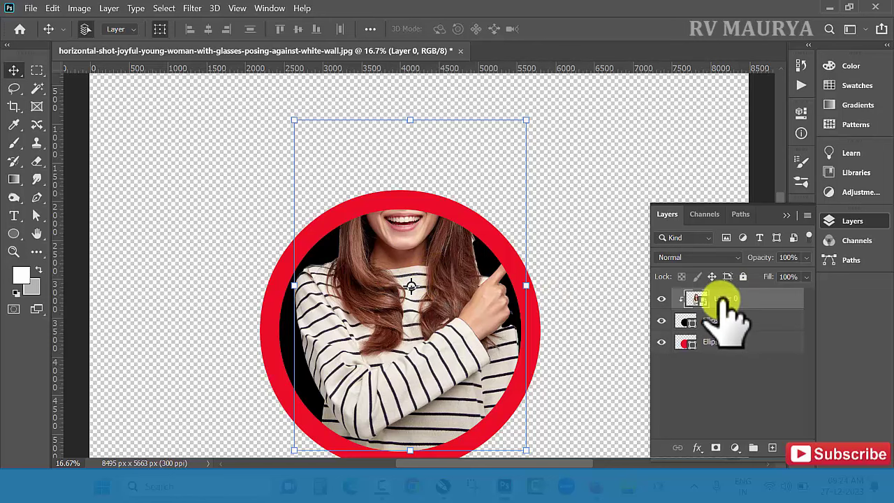
# - Duplicate Layer 0 unclipped on top and load Ellipse 1 copy's circle as a selection
pyautogui.hotkey('ctrl', 'j')
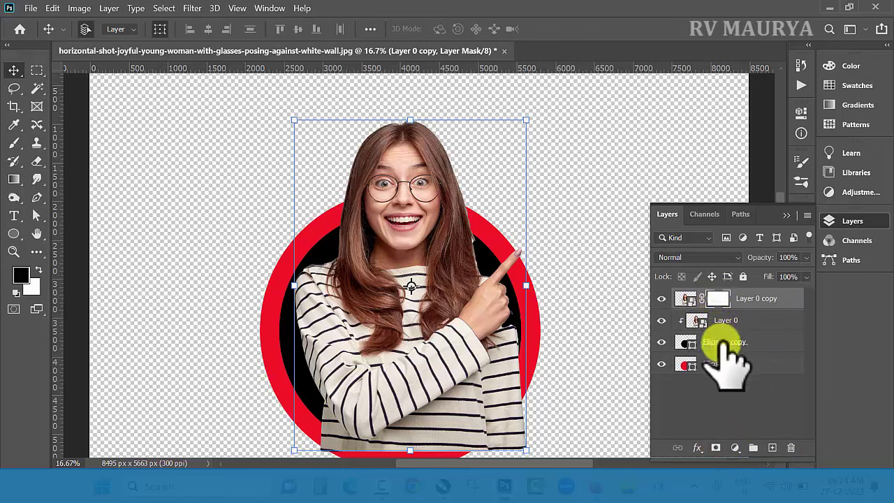
pyautogui.click(690, 344)
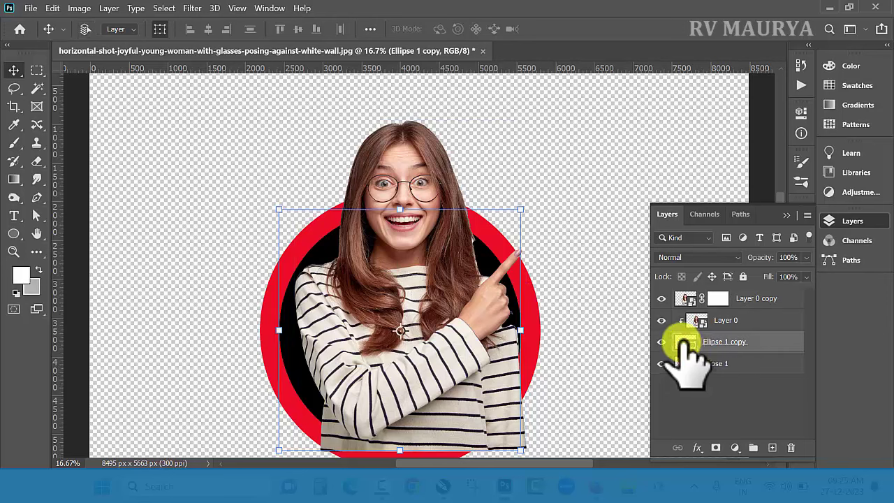
pyautogui.keyDown('ctrl'); pyautogui.click(684, 341); pyautogui.keyUp('ctrl')
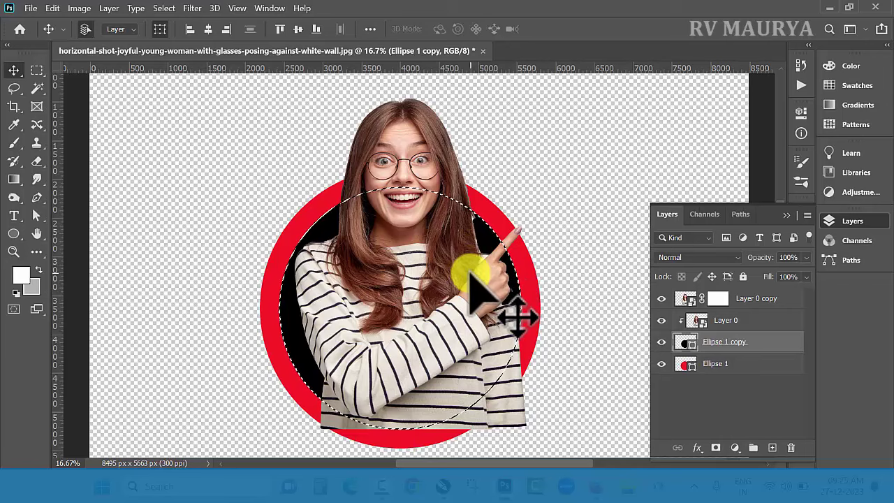
# - Invert the circle selection and target the layer mask of Layer 0 copy
pyautogui.click(166, 9)
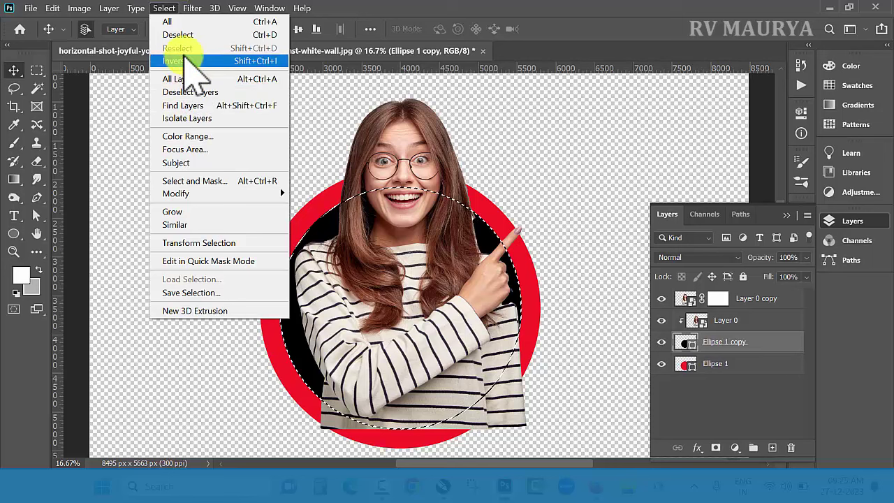
pyautogui.click(187, 60)
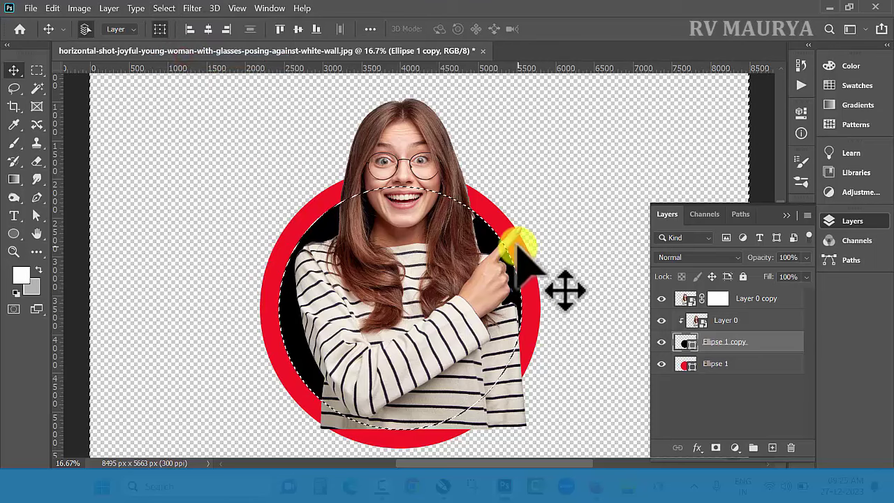
pyautogui.scroll(-2, 520, 258)
pyautogui.scroll(-2, 520, 258)
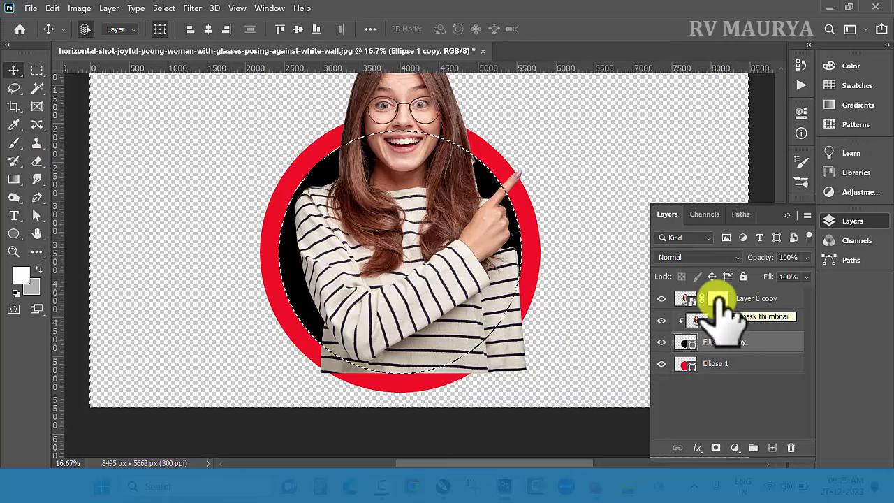
pyautogui.click(718, 299)
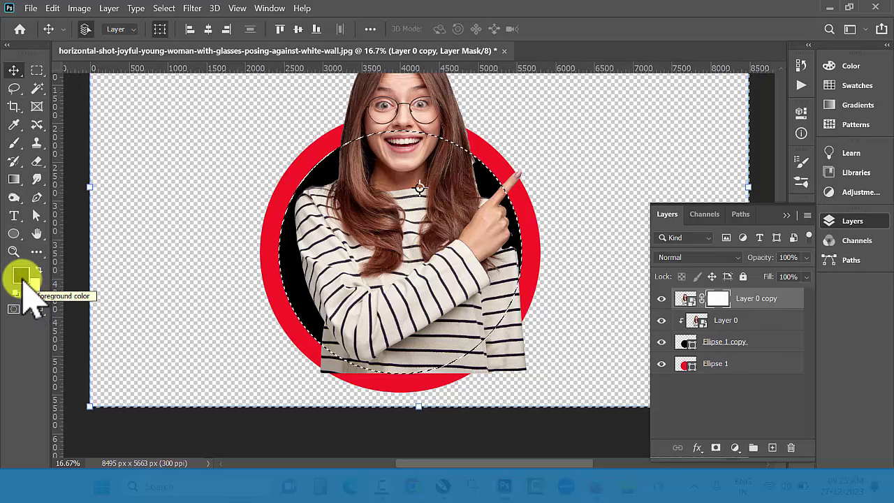
# - Brush black on the mask at 100% flow to hide the shirt bottom and sleeve outside the ring
pyautogui.click(13, 142)
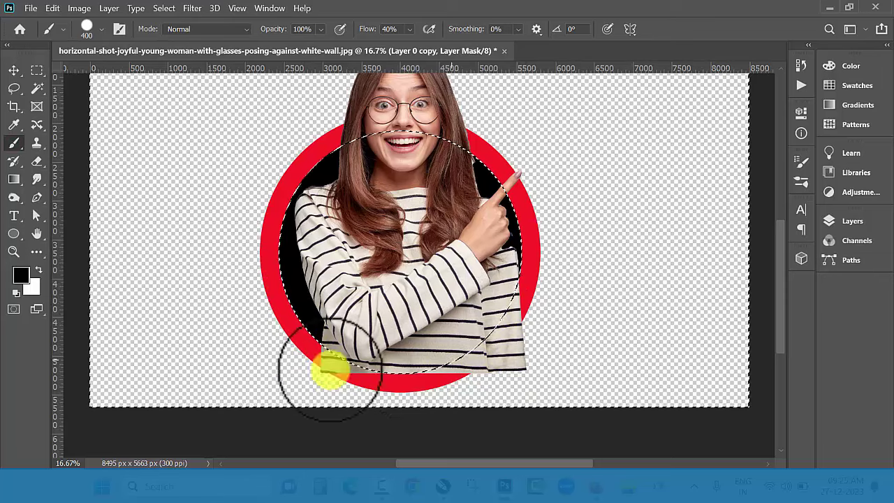
pyautogui.moveTo(293, 340)
pyautogui.mouseDown()
pyautogui.moveTo(481, 354)
pyautogui.moveTo(388, 380)
pyautogui.mouseUp()
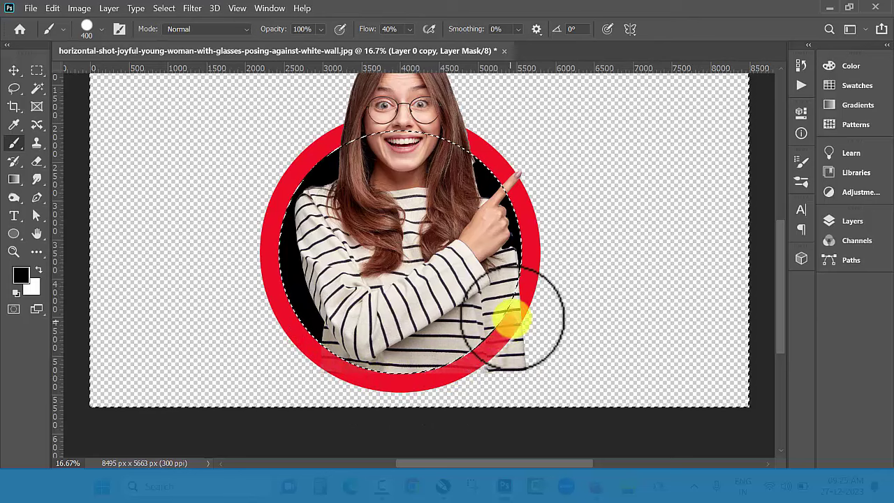
pyautogui.click(316, 30)
pyautogui.press('Return')
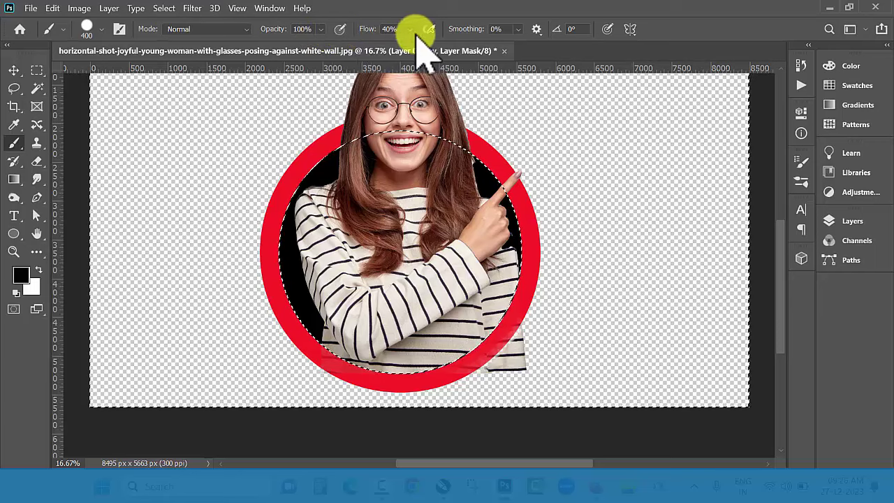
pyautogui.click(410, 29)
pyautogui.moveTo(421, 46); pyautogui.dragTo(489, 54)
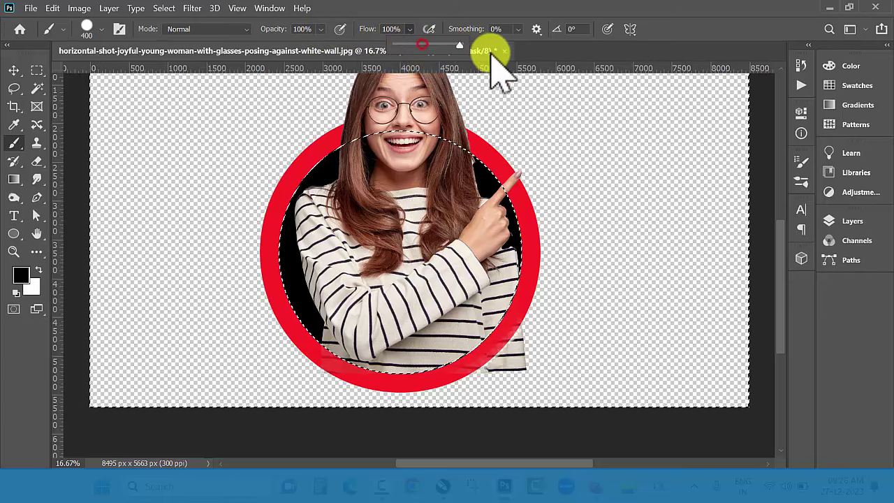
pyautogui.moveTo(346, 378); pyautogui.dragTo(531, 324)
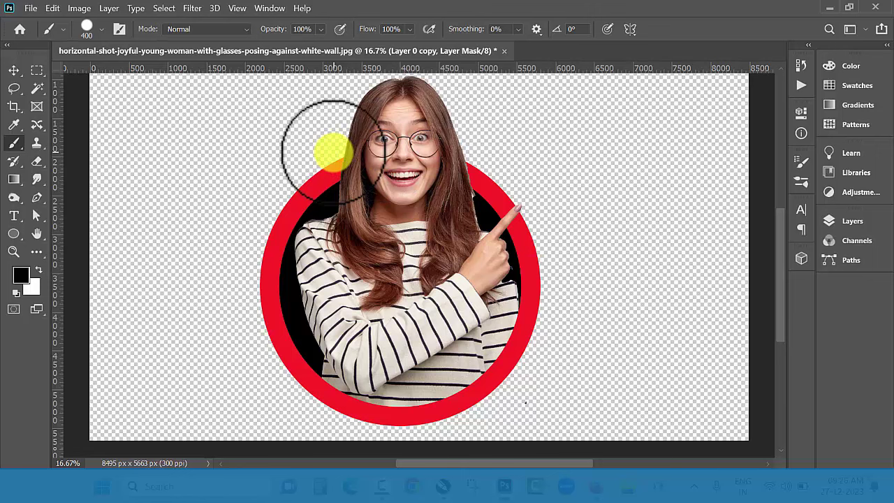
pyautogui.click(14, 69)
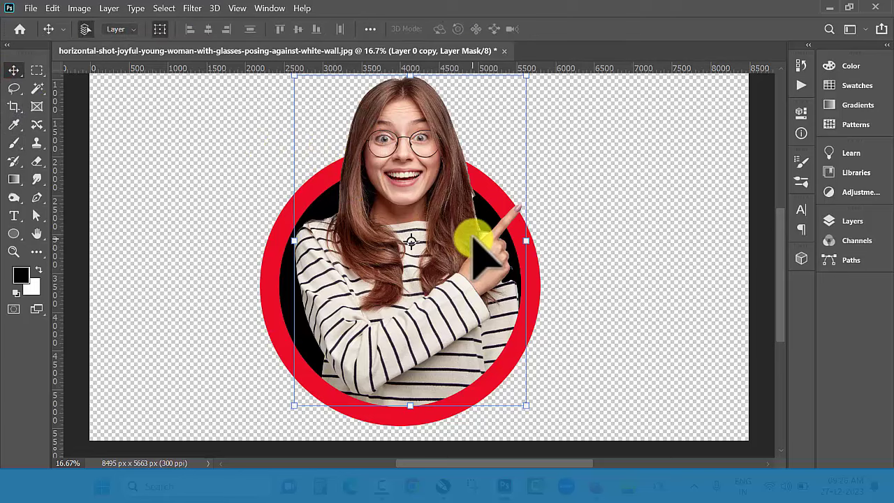